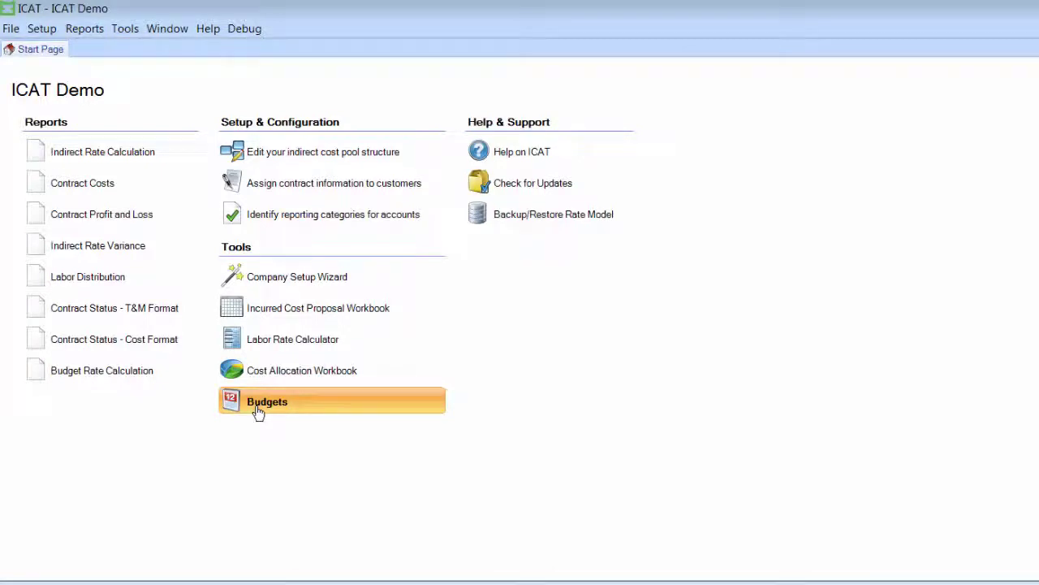
# - From Budgets on the Start Page, create a new budget for Budget Year 2016
pyautogui.click(258, 406)
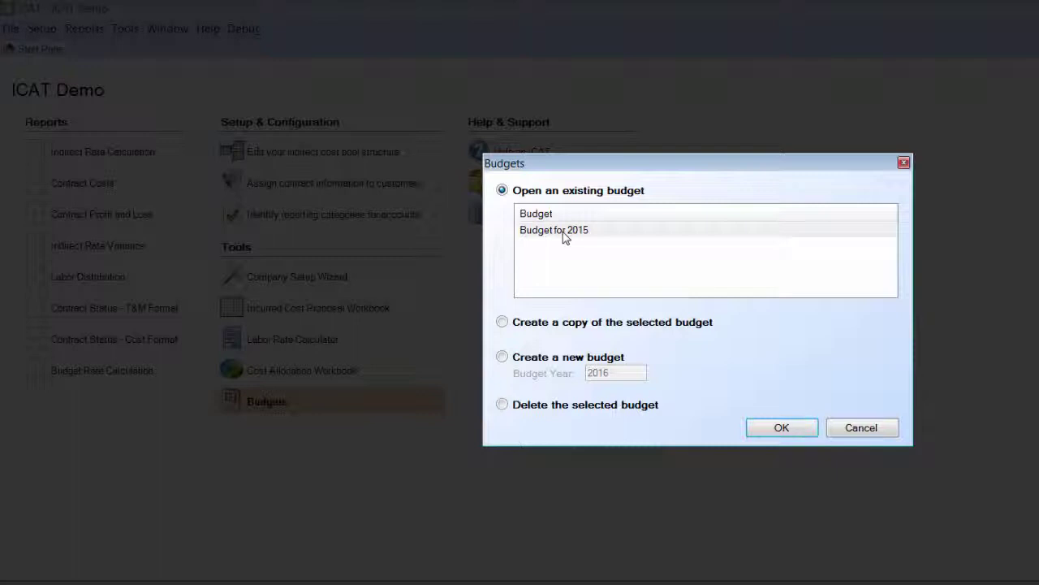
pyautogui.click(503, 359)
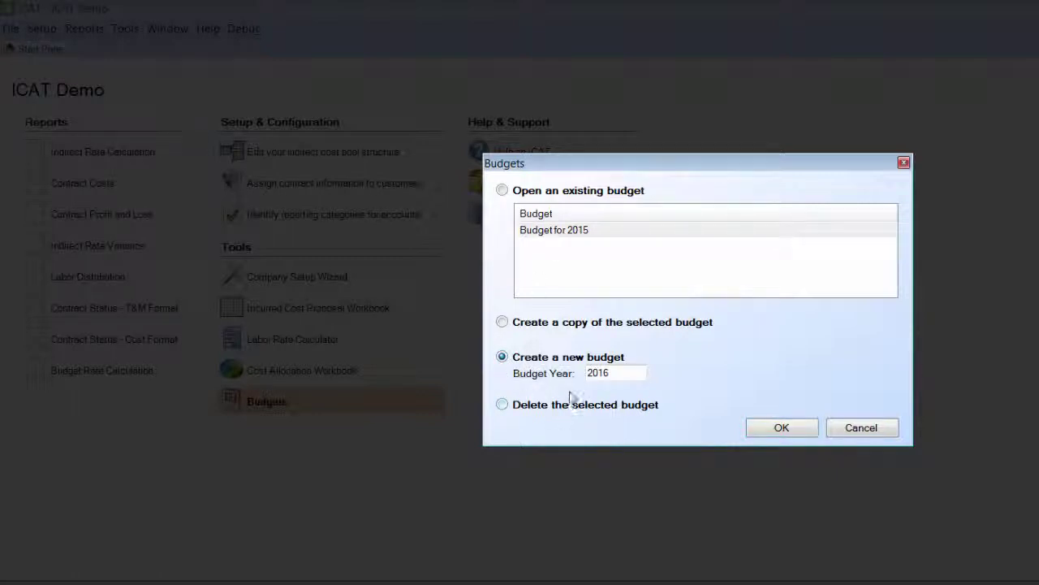
pyautogui.click(781, 431)
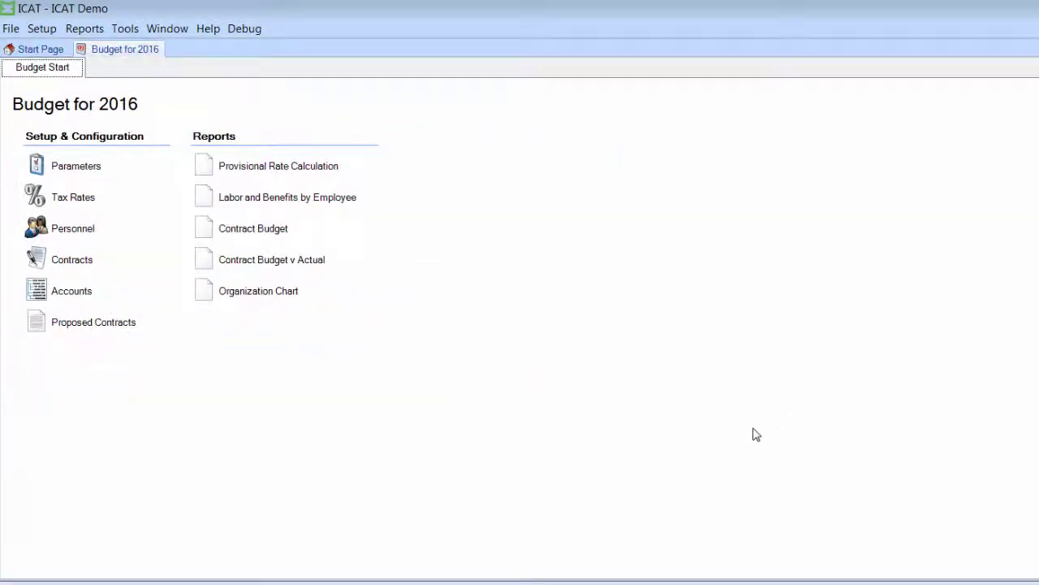
# - In Parameters, change the base period to 1/1/2014 through 12/31/2014
pyautogui.click(72, 170)
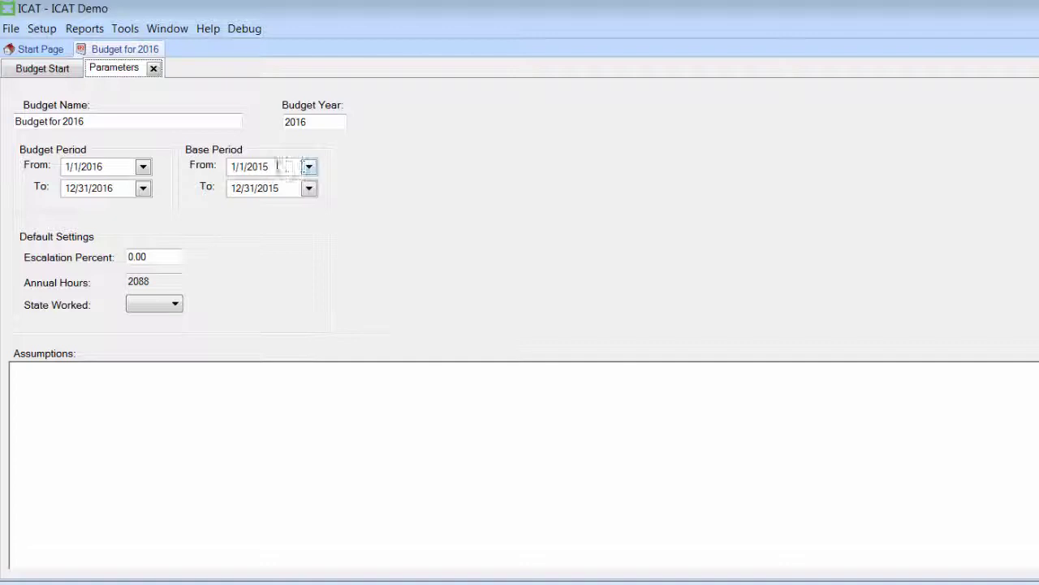
pyautogui.moveTo(264, 167); pyautogui.dragTo(276, 169)
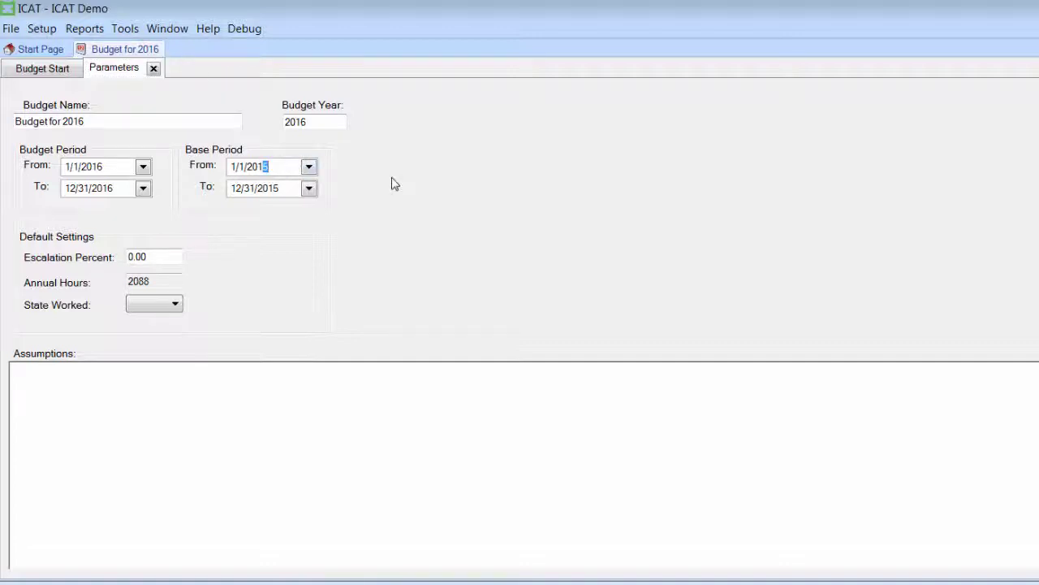
pyautogui.write('4')
pyautogui.moveTo(269, 188); pyautogui.dragTo(281, 193)
pyautogui.write('14')
# - Set the budget's Escalation Percent to 5
pyautogui.doubleClick(147, 256)
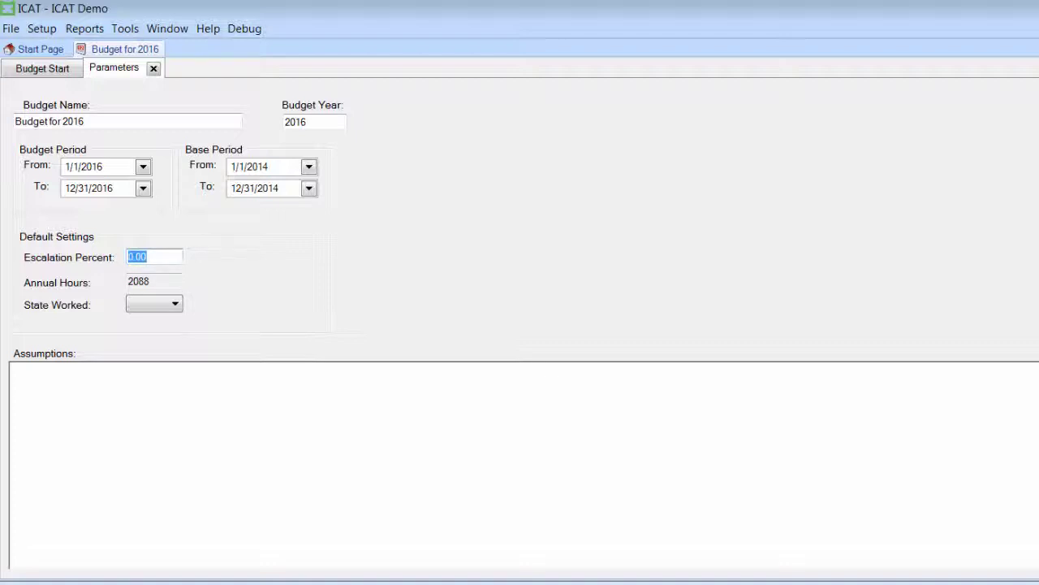
pyautogui.write('5')
pyautogui.press('Tab')
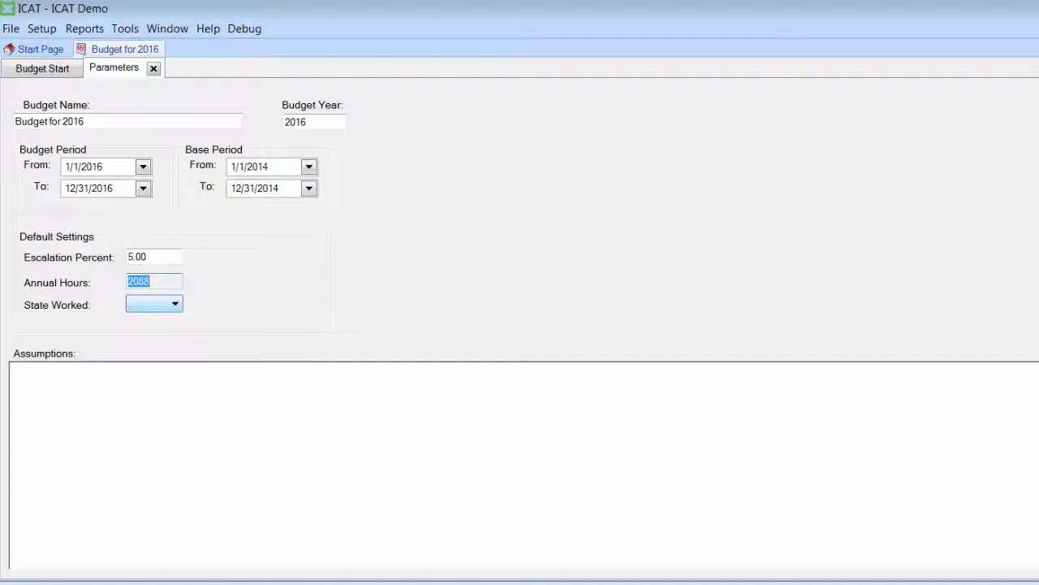
# - Set State Worked to VA
pyautogui.click(154, 304)
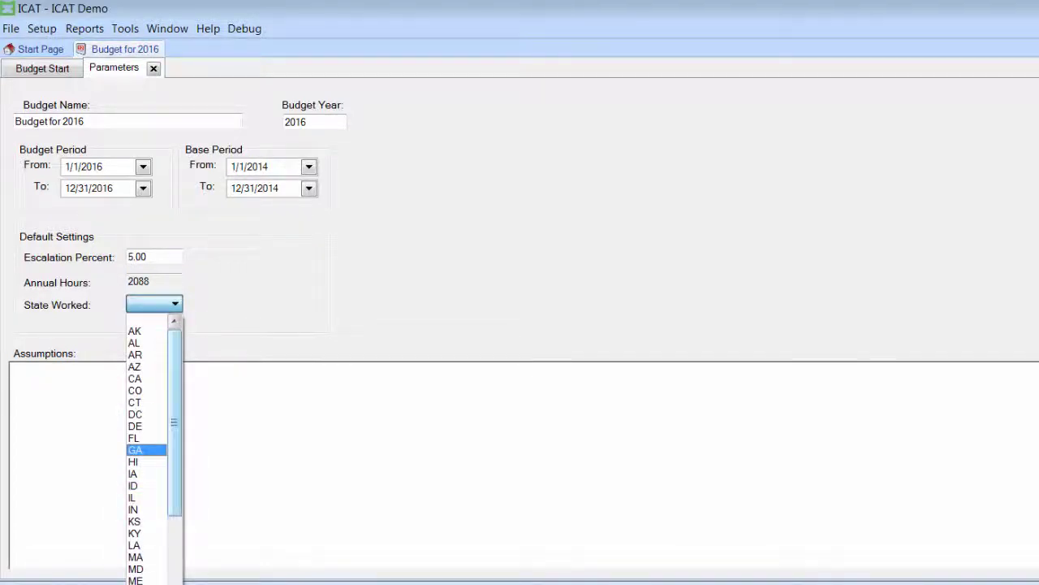
pyautogui.scroll(-7, 146, 447)
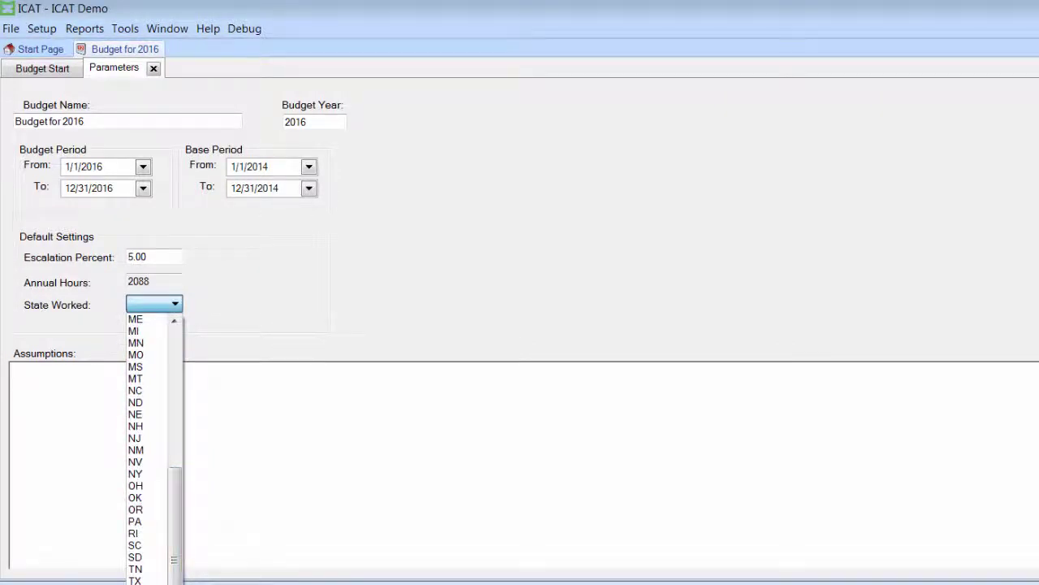
pyautogui.press('v')
pyautogui.press('Return')
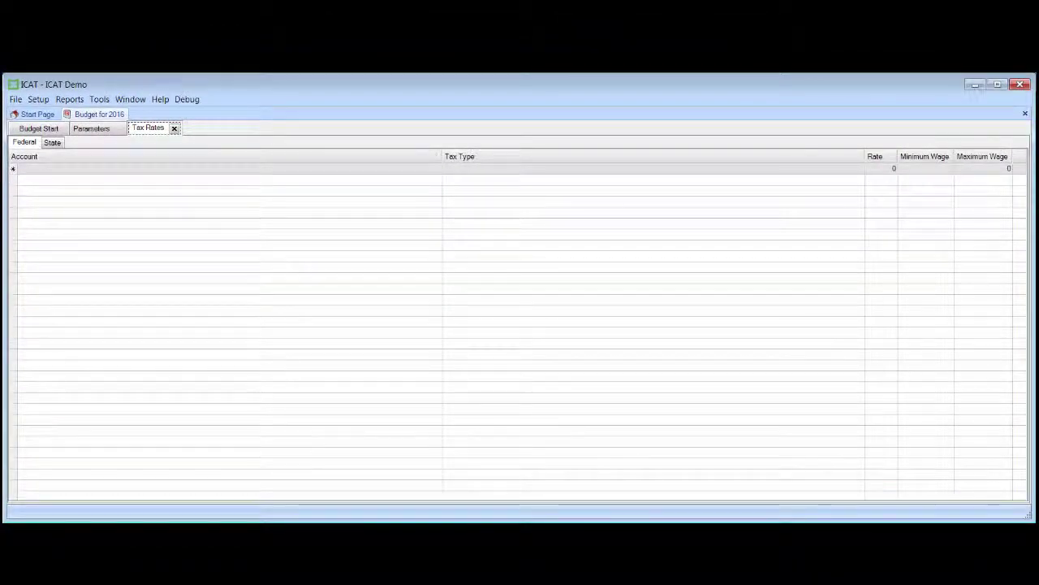
# - Add a federal tax row with account Employer Fica Expense and tax type FICA
pyautogui.click(228, 168)
pyautogui.hotkey('alt', 'Down')
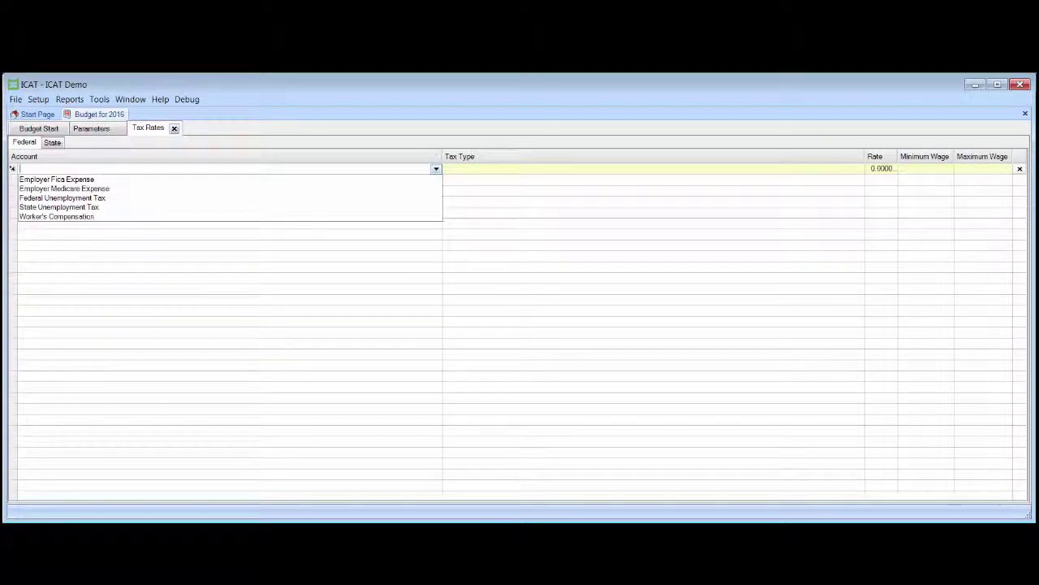
pyautogui.press('Down')
pyautogui.press('Down')
pyautogui.press('Up')
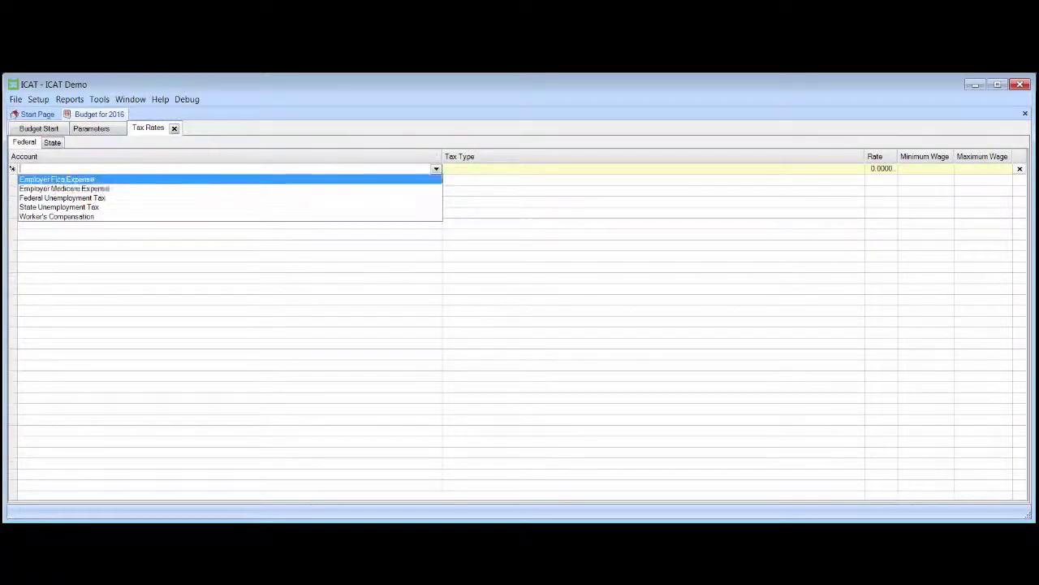
pyautogui.press('Return')
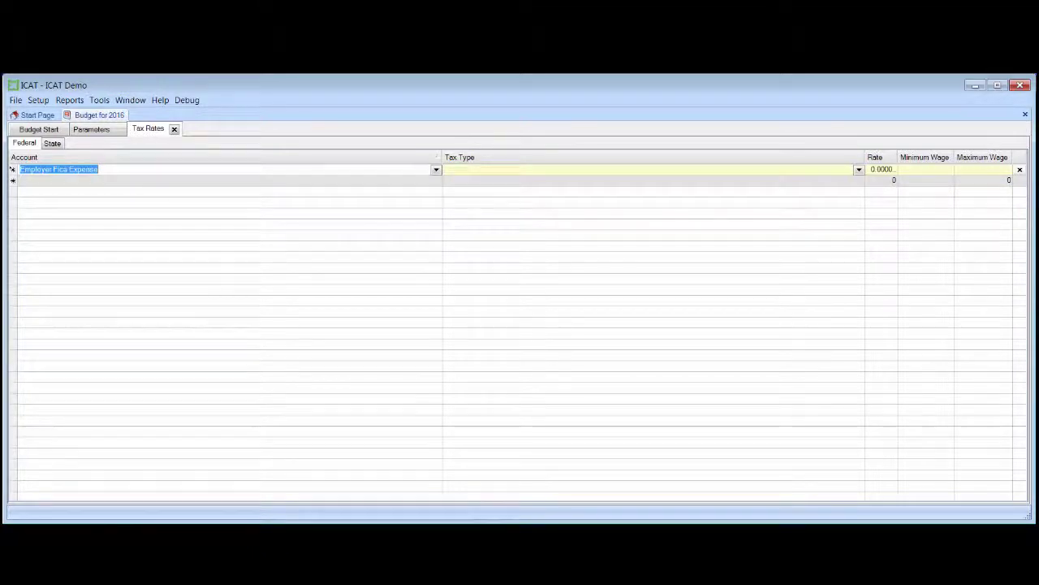
pyautogui.press('Tab')
pyautogui.hotkey('alt', 'Down')
pyautogui.press('Down')
pyautogui.press('Down')
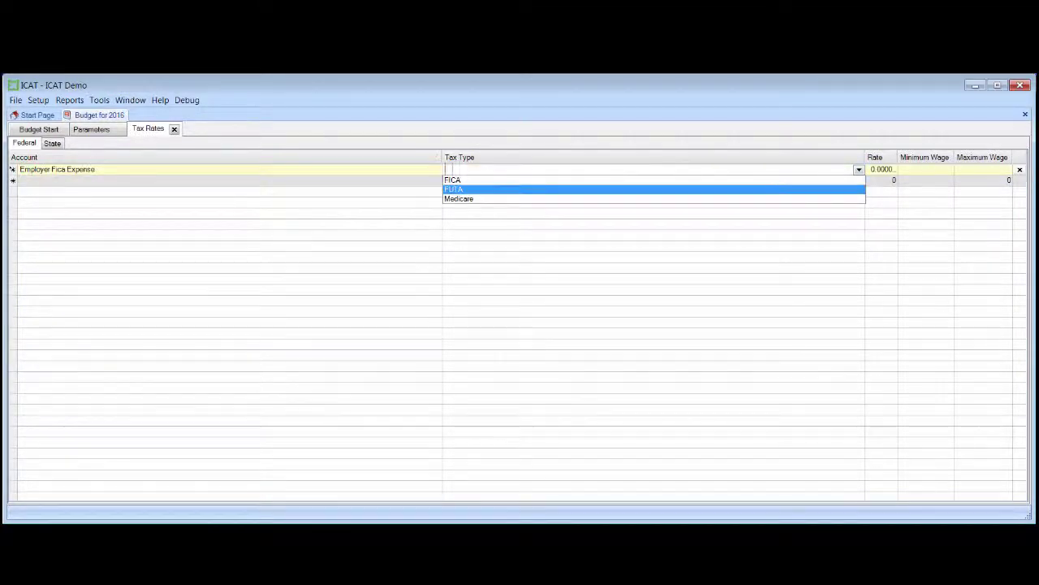
pyautogui.press('Up')
pyautogui.press('Return')
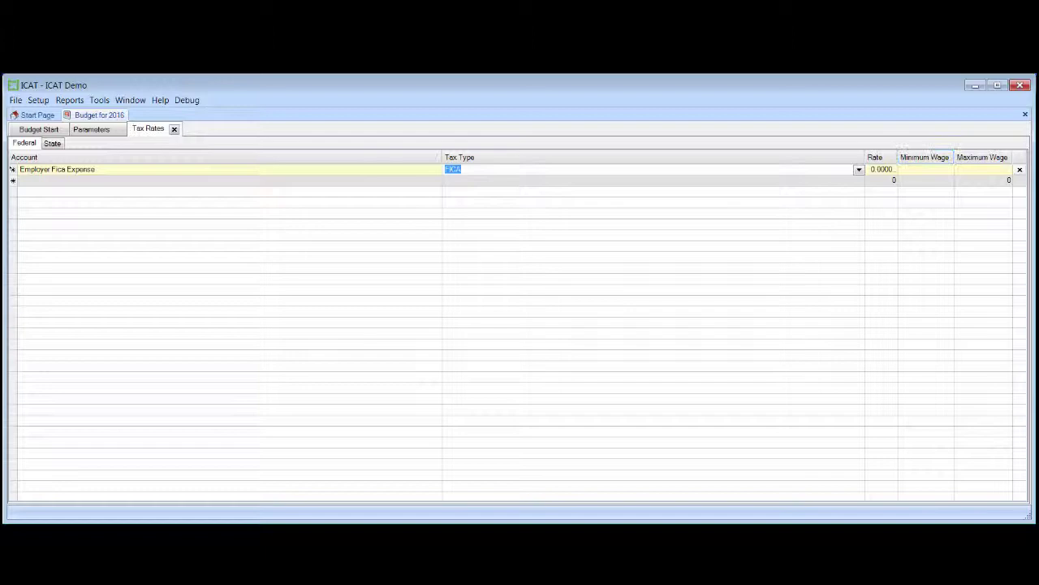
# - Give the FICA row a 6.2 rate and a 120000 maximum wage
pyautogui.press('Tab')
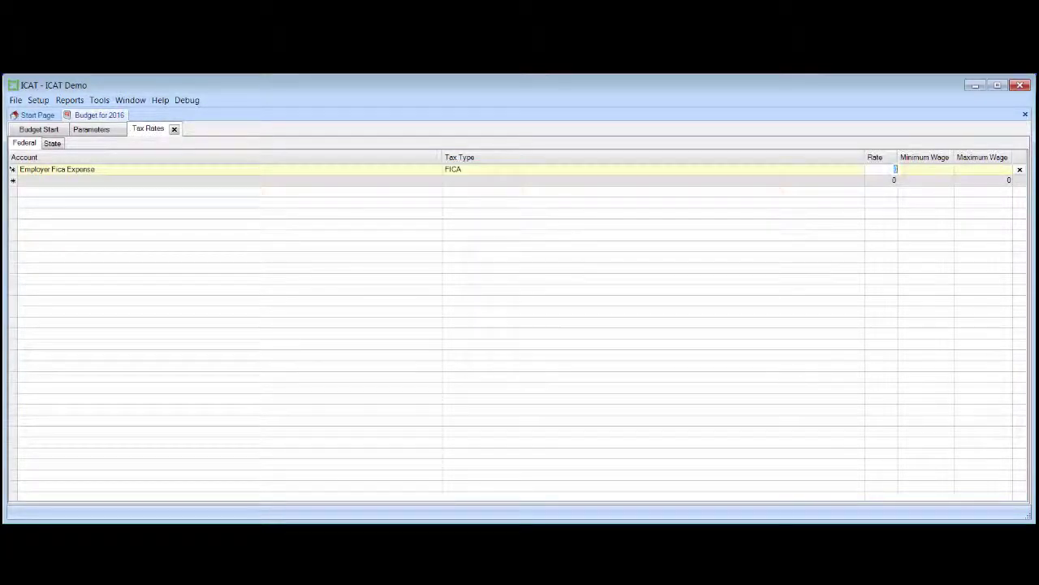
pyautogui.write('6.2')
pyautogui.click(976, 169)
pyautogui.write('0000')
# - Add an Employer Medicare Expense row of type Medicare at a 1.45 rate
pyautogui.click(227, 180)
pyautogui.hotkey('alt', 'Down')
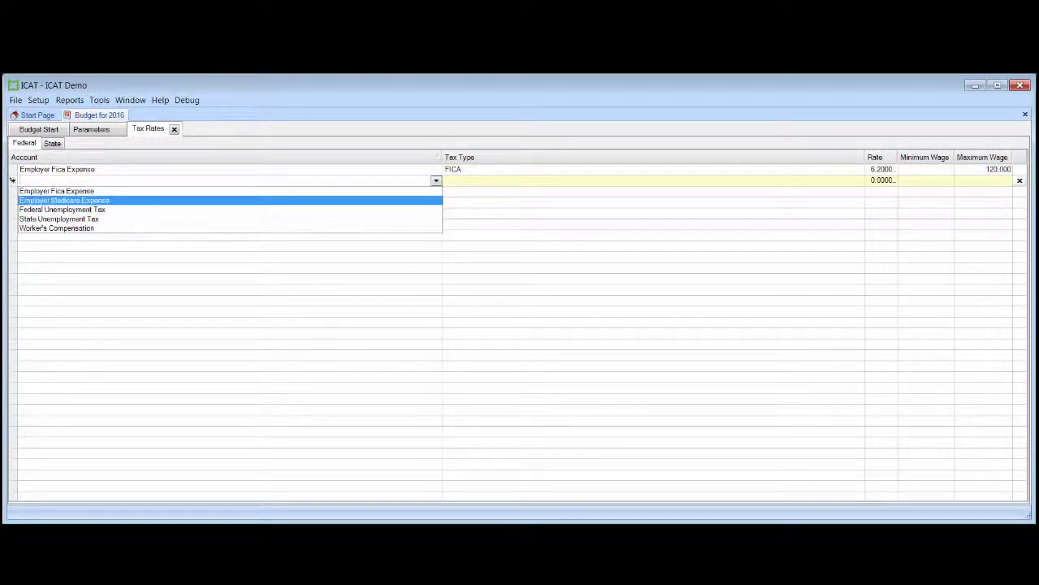
pyautogui.press('Return')
pyautogui.click(859, 180)
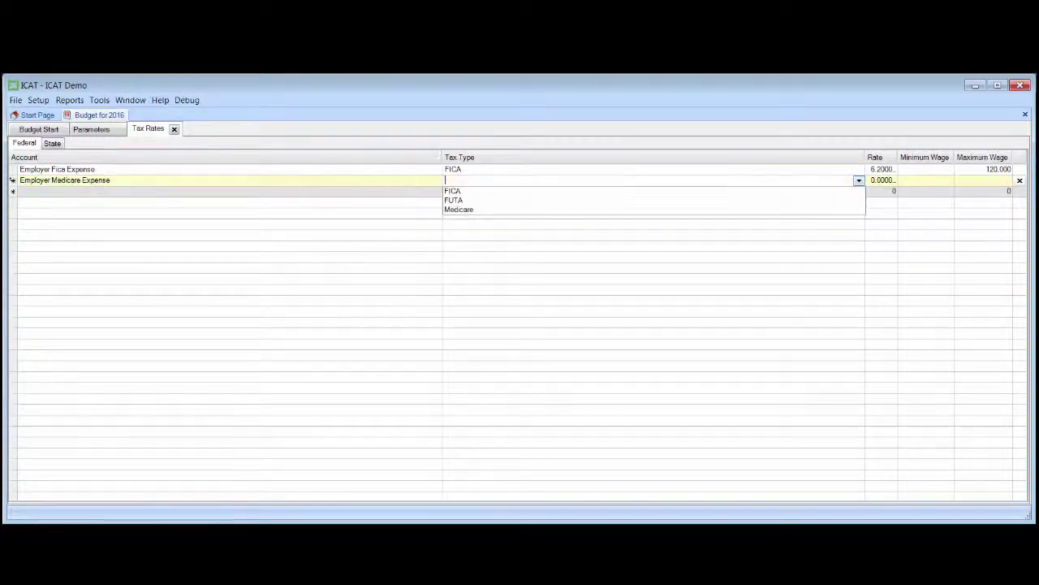
pyautogui.press('Down')
pyautogui.press('Down')
pyautogui.press('Down')
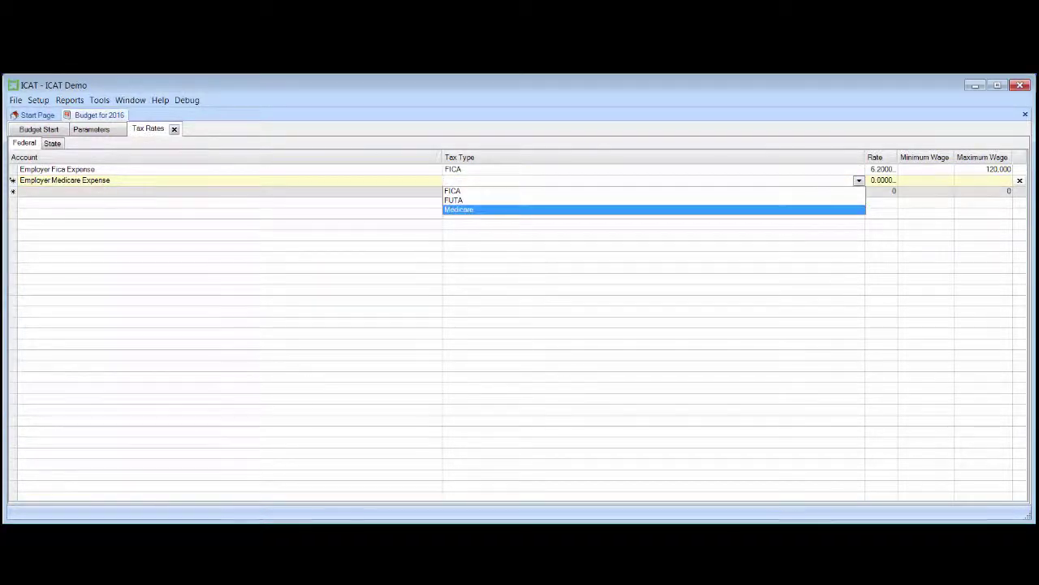
pyautogui.press('Return')
pyautogui.press('Tab')
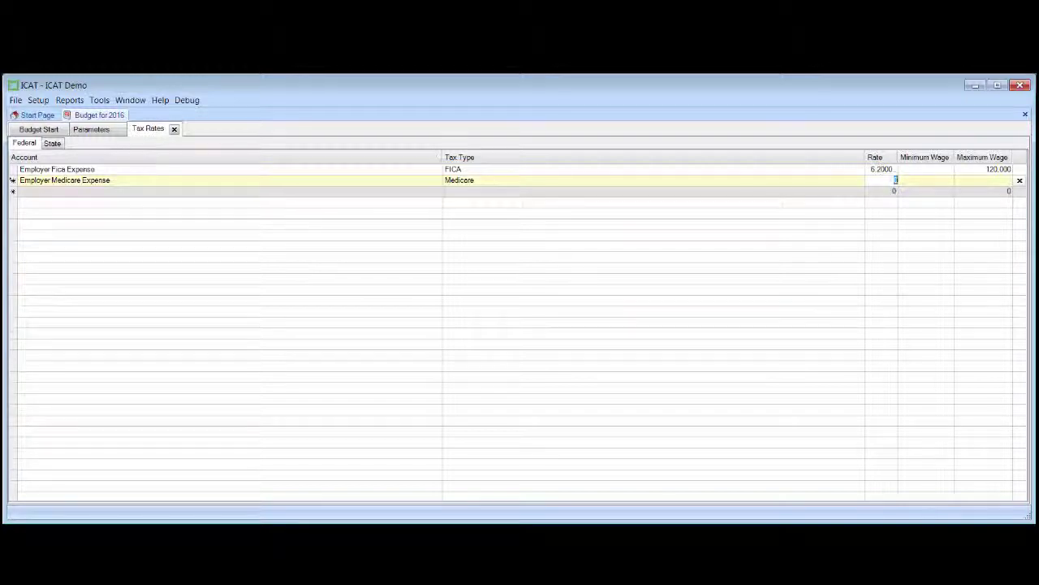
pyautogui.write('1.45')
pyautogui.click(980, 181)
# - Add a second Employer Medicare Expense Medicare row at 0.9 with 250000 minimum wage
pyautogui.click(436, 193)
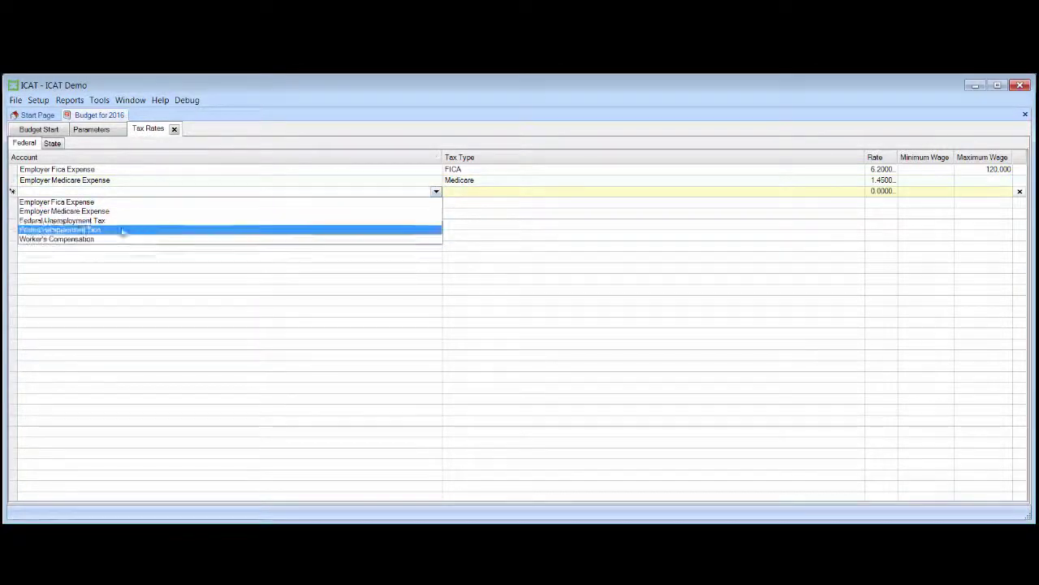
pyautogui.click(100, 212)
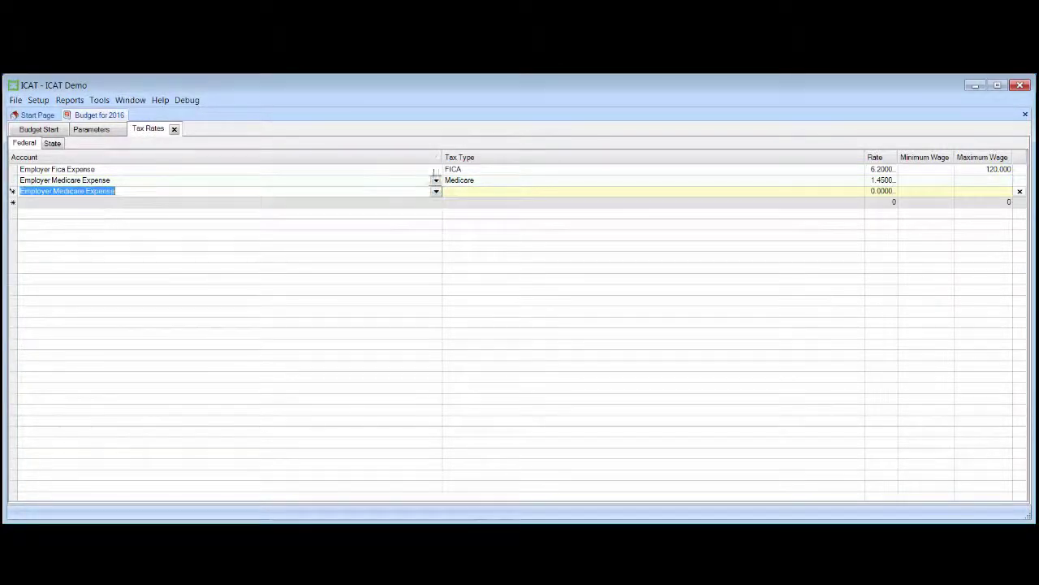
pyautogui.click(859, 193)
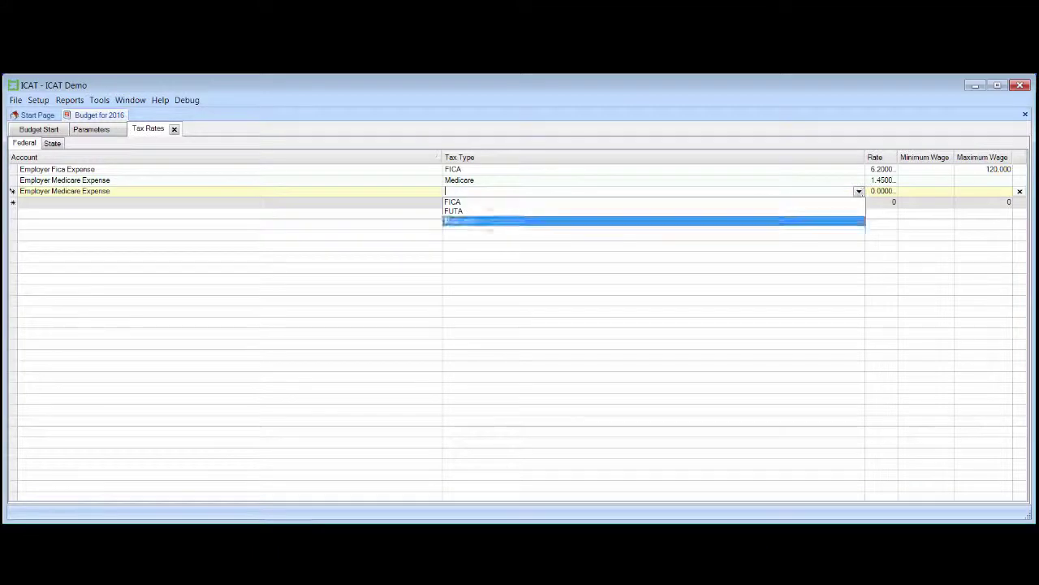
pyautogui.click(459, 220)
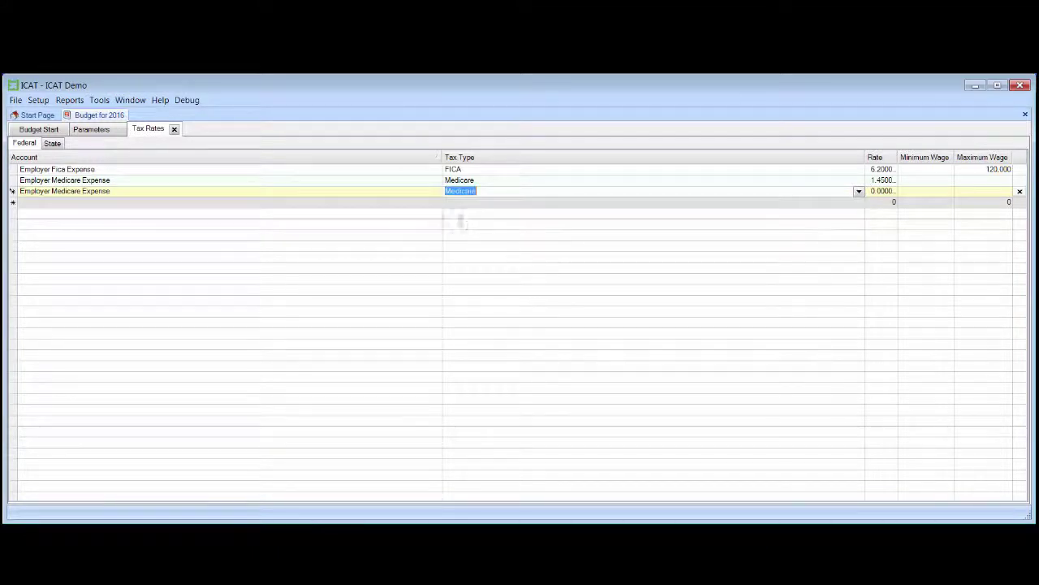
pyautogui.click(868, 193)
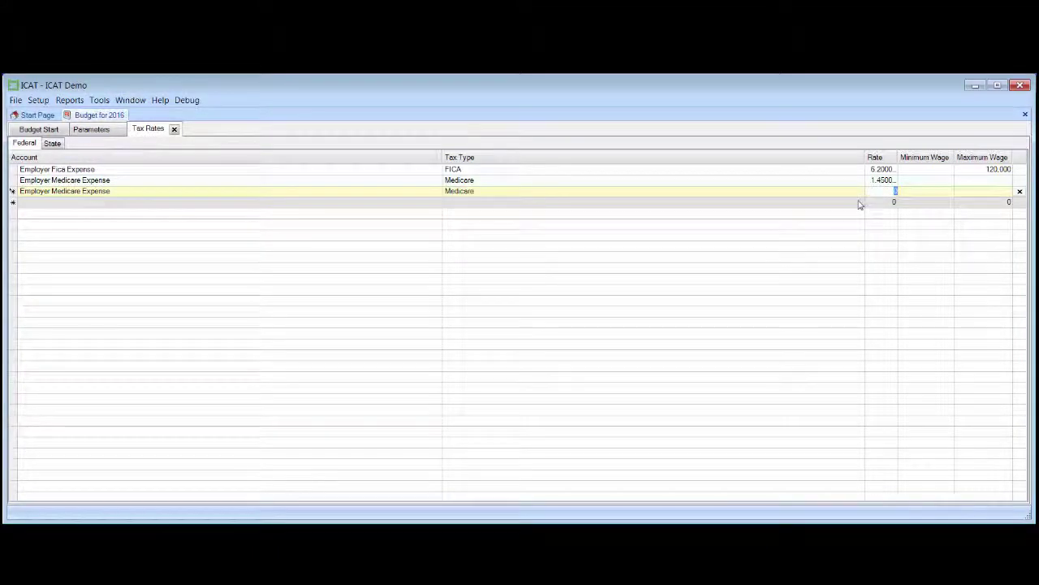
pyautogui.write('9')
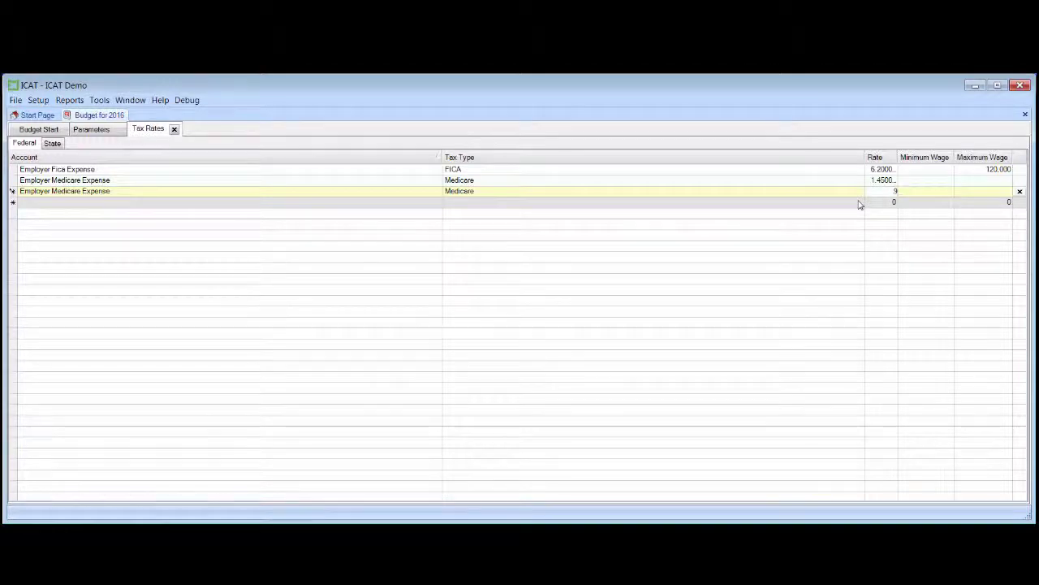
pyautogui.press('Tab')
pyautogui.write('250000')
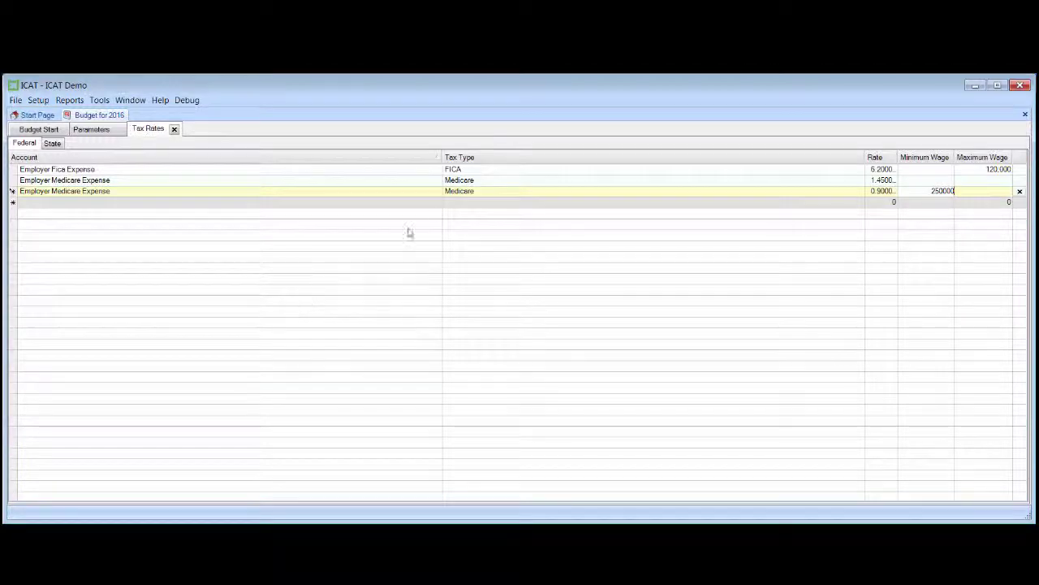
# - Add a Federal Unemployment Tax row: type FUTA, rate .6, maximum wage 7000
pyautogui.click(436, 203)
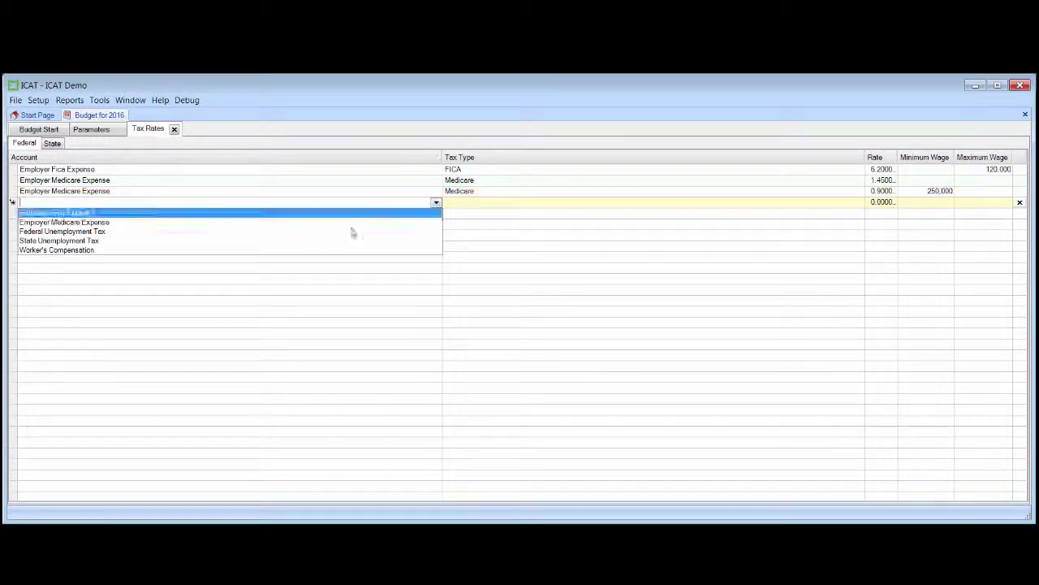
pyautogui.click(90, 233)
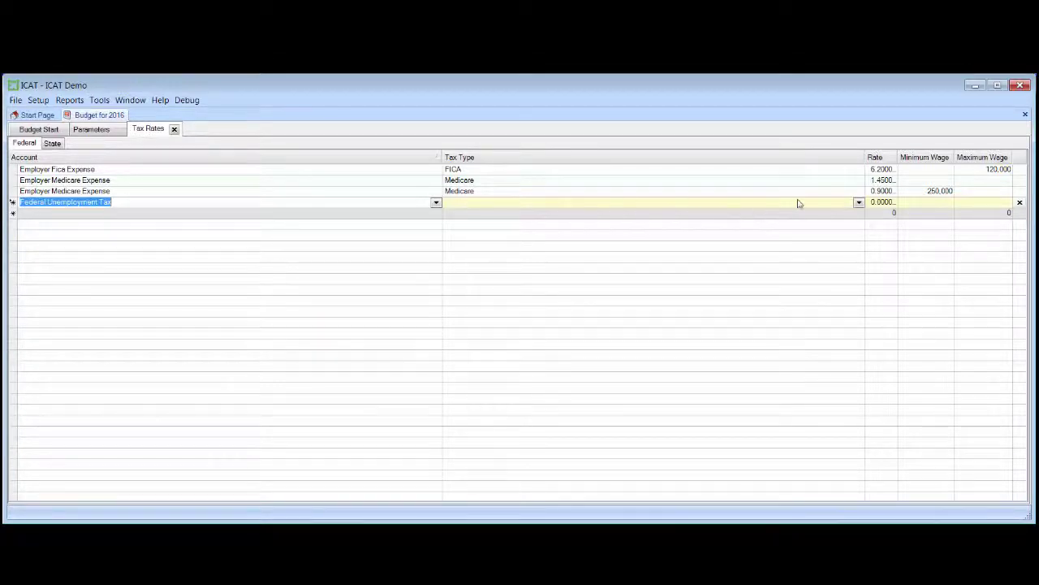
pyautogui.click(858, 202)
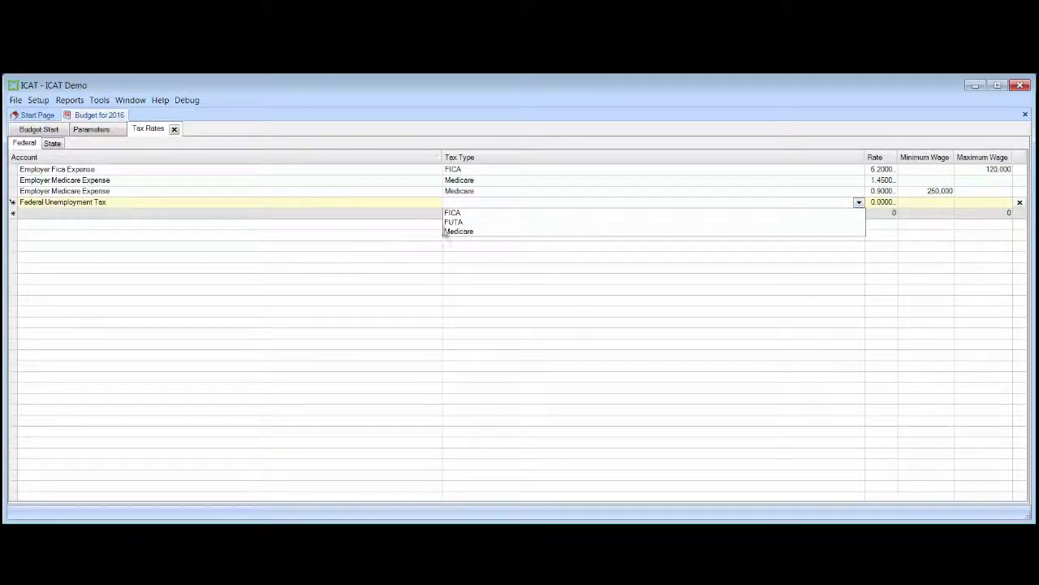
pyautogui.click(453, 222)
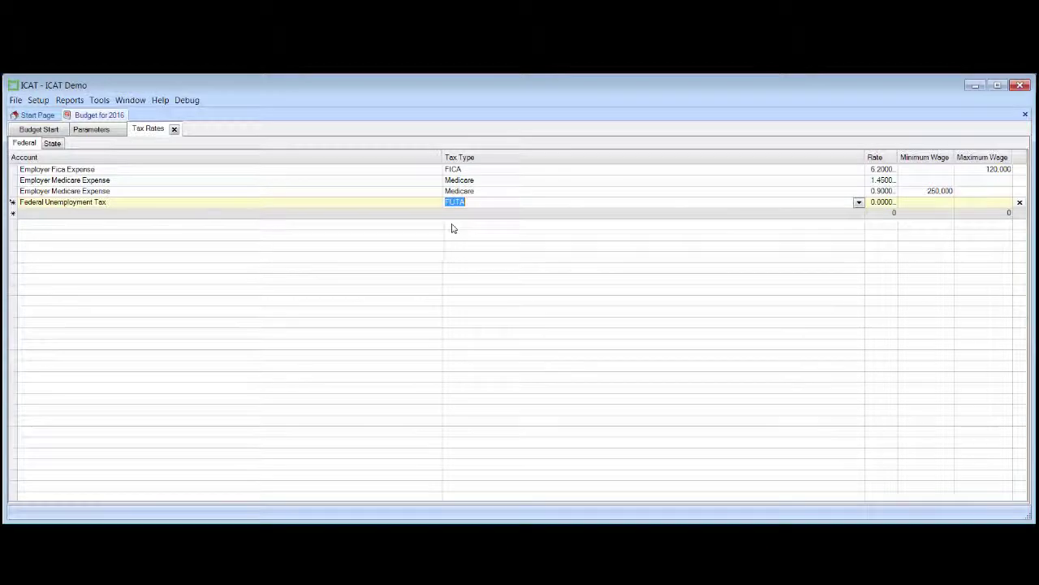
pyautogui.click(888, 201)
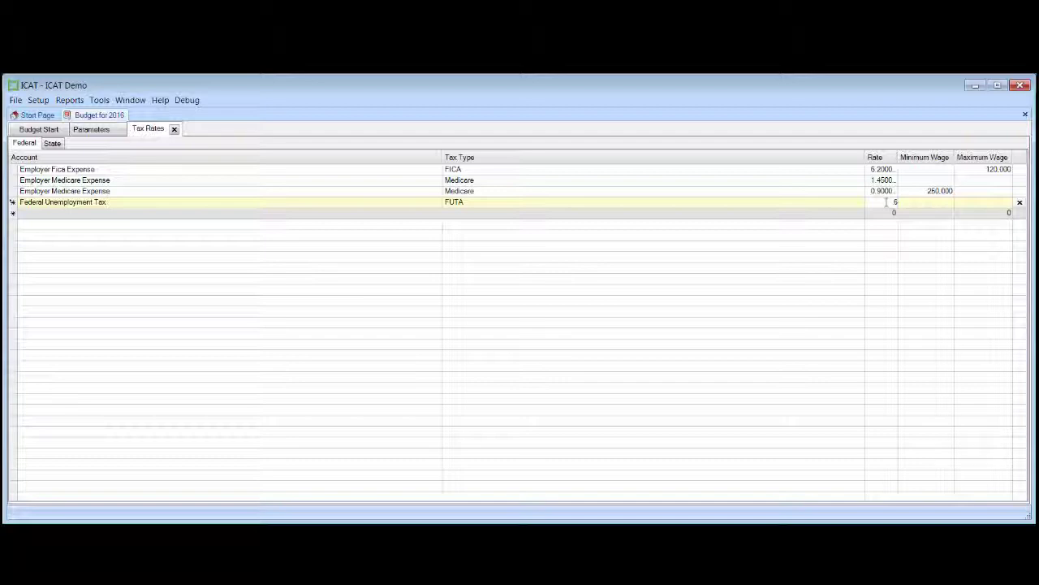
pyautogui.write('.6')
pyautogui.press('Tab')
pyautogui.click(981, 202)
pyautogui.write('7000')
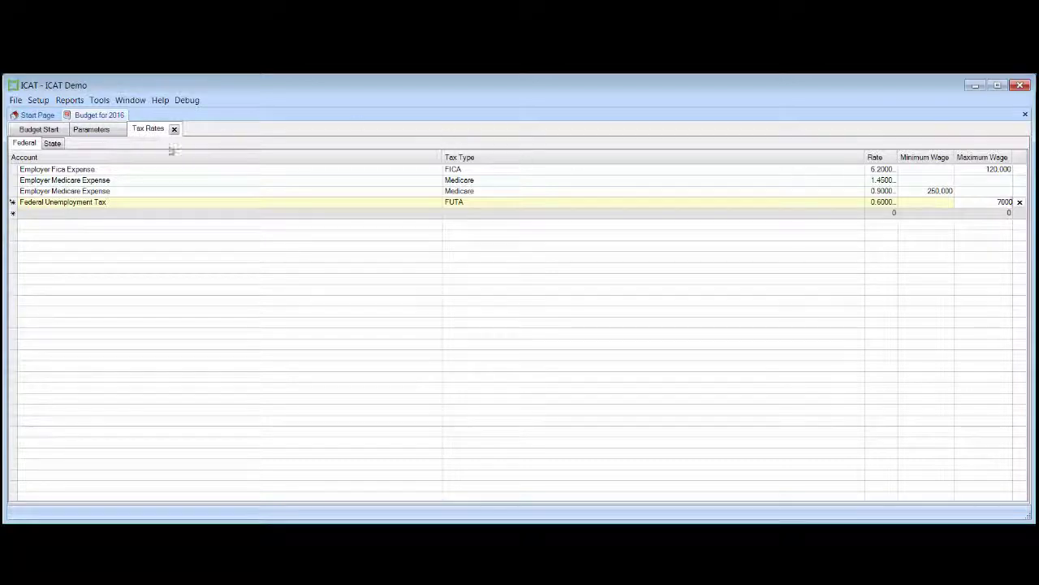
# - On the State tab, add a State Unemployment Tax row: VA, SUTA, rate 2.3, maximum wage 8000
pyautogui.click(53, 143)
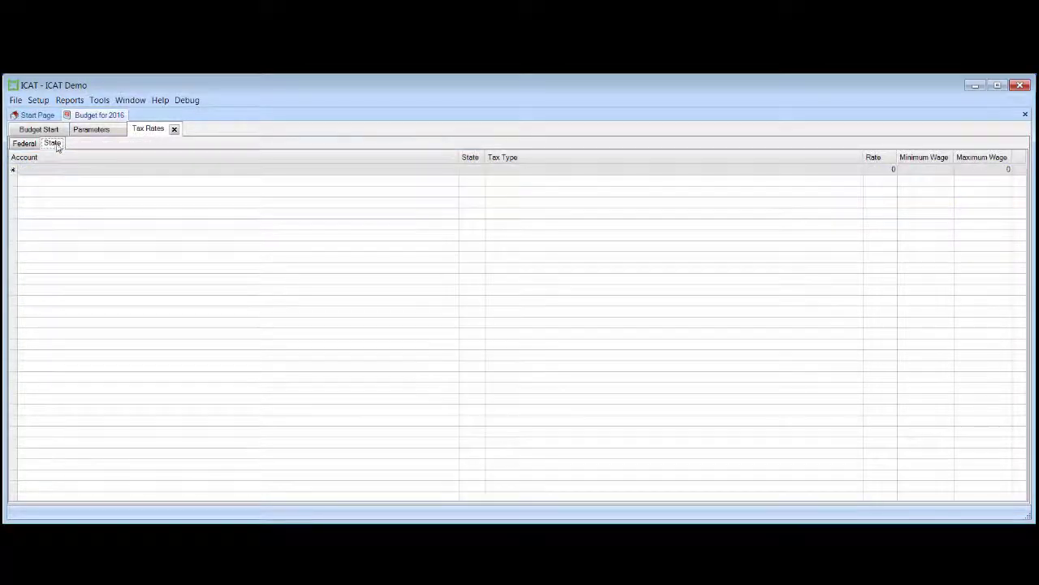
pyautogui.click(452, 169)
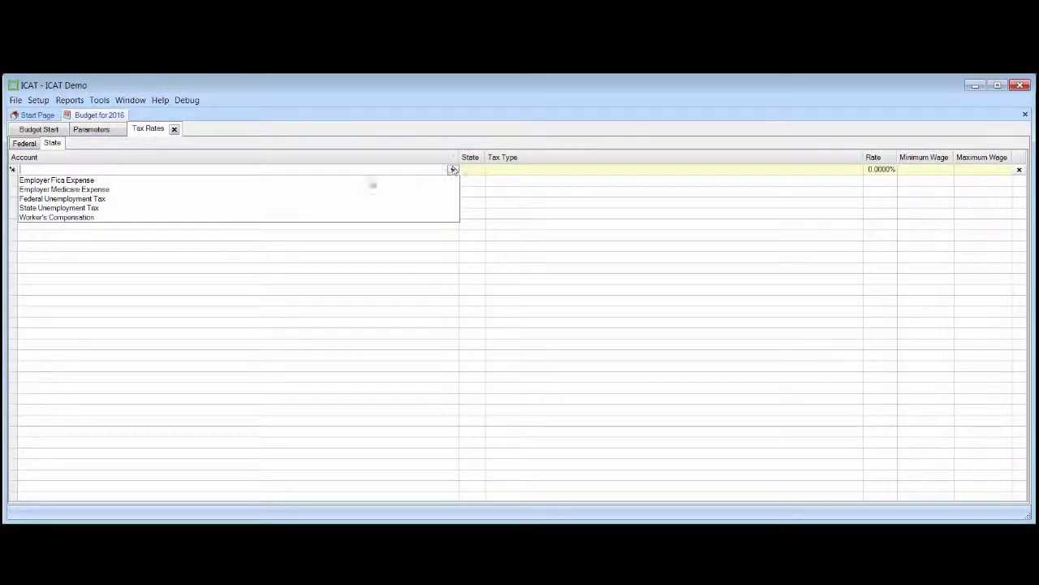
pyautogui.click(90, 209)
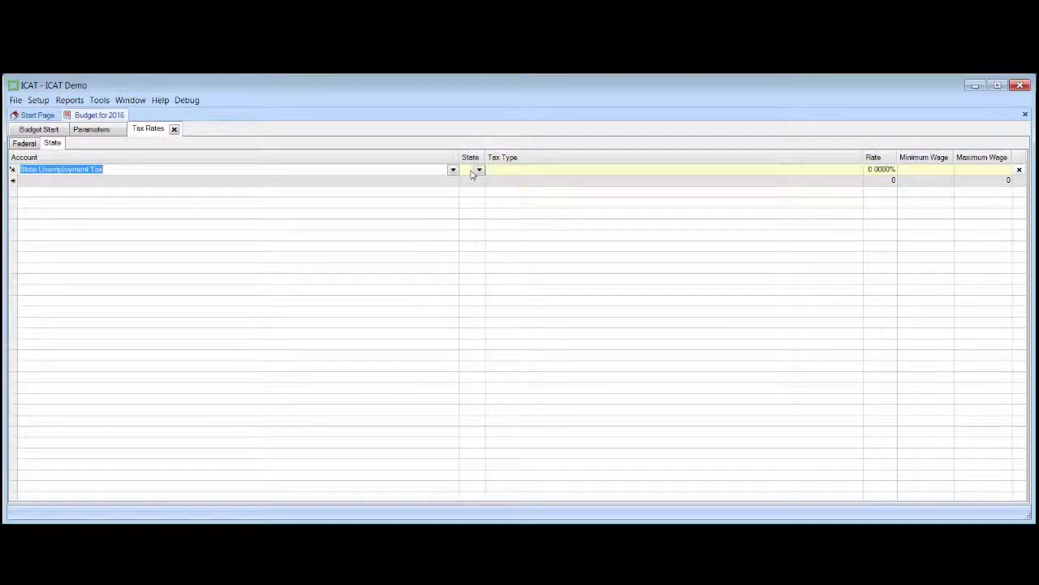
pyautogui.click(477, 170)
pyautogui.write('VA')
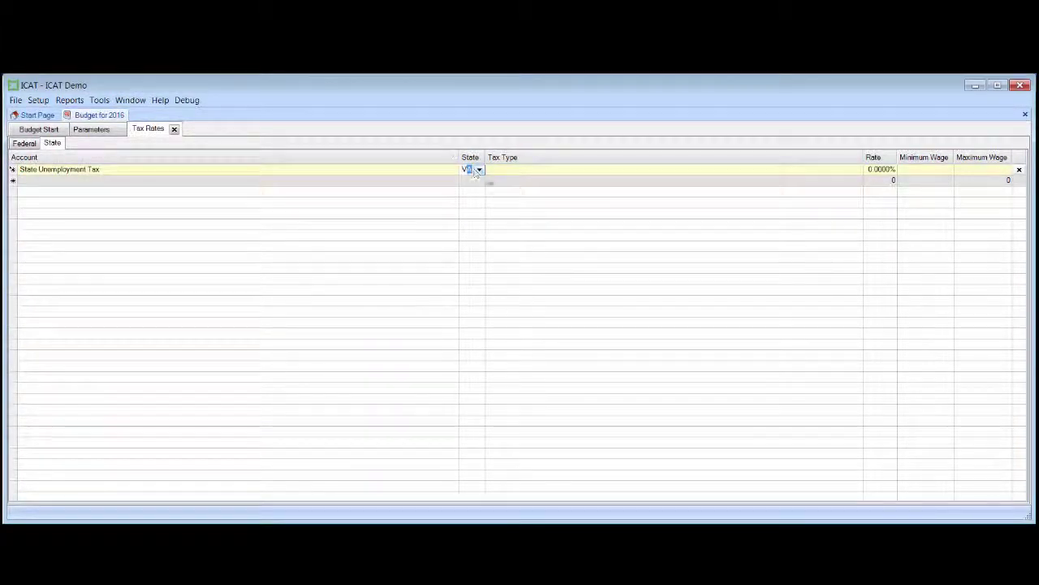
pyautogui.press('Tab')
pyautogui.click(857, 169)
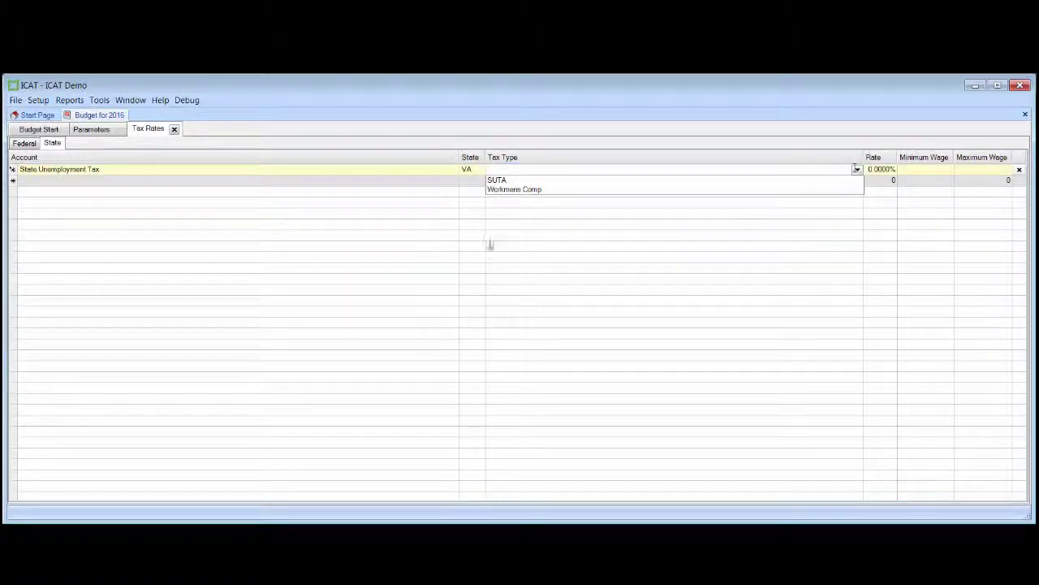
pyautogui.click(497, 180)
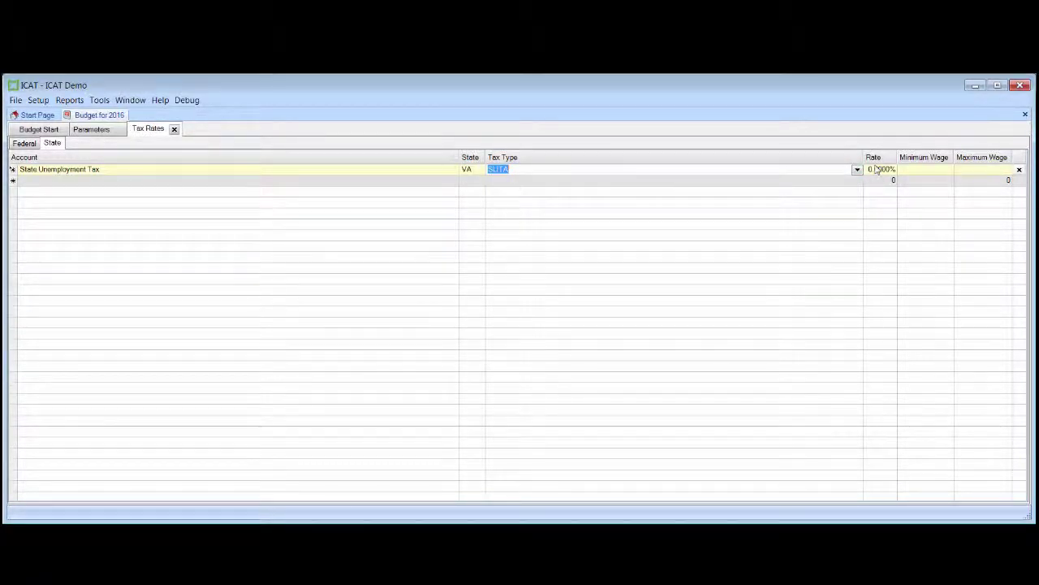
pyautogui.click(871, 169)
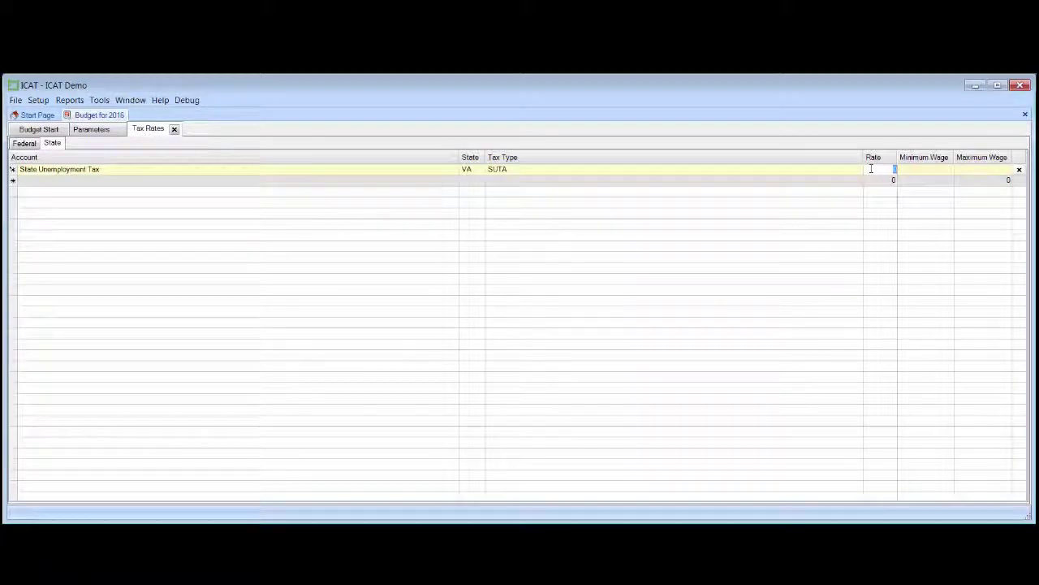
pyautogui.write('2.3')
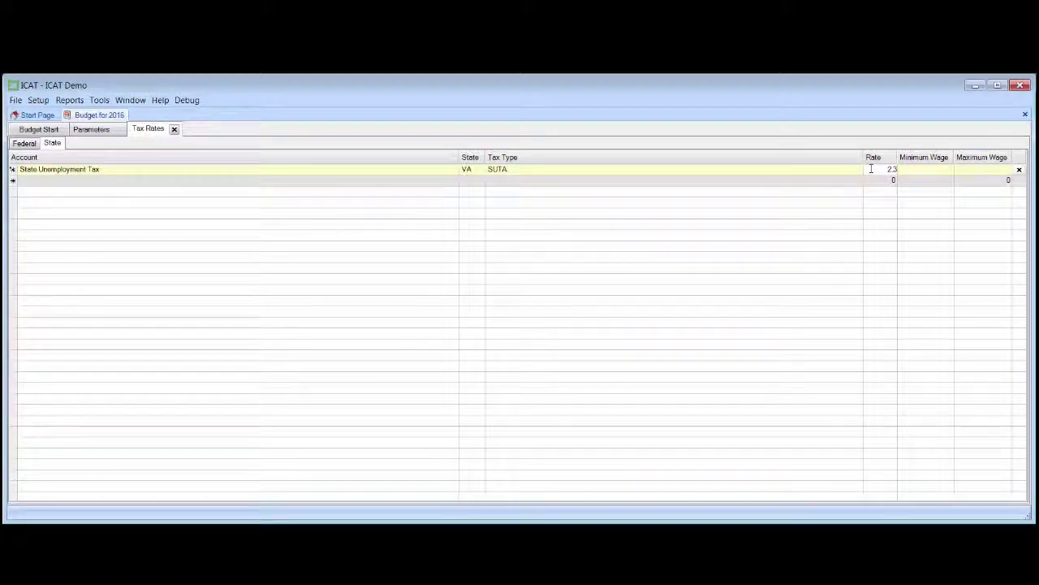
pyautogui.press('Tab')
pyautogui.press('Tab')
pyautogui.write('8000')
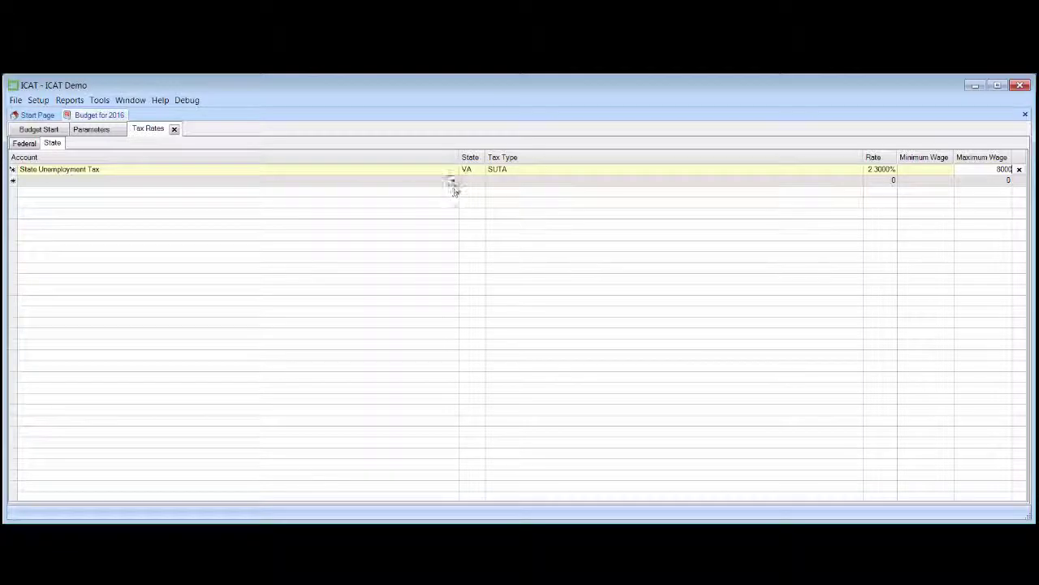
# - Add a Worker's Compensation state row for VA, type Workmens Comp, at a .5 rate
pyautogui.click(453, 180)
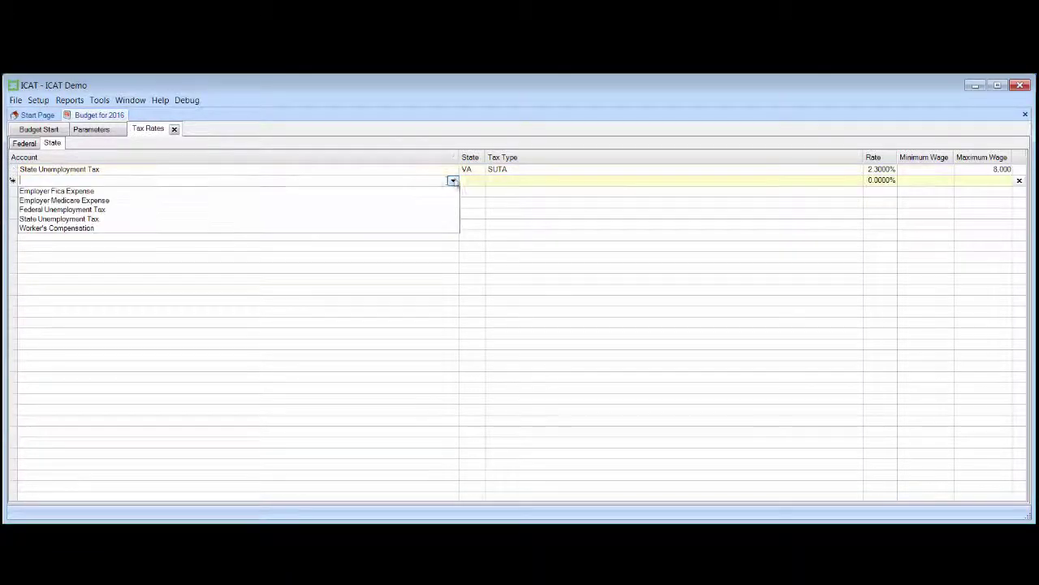
pyautogui.click(103, 229)
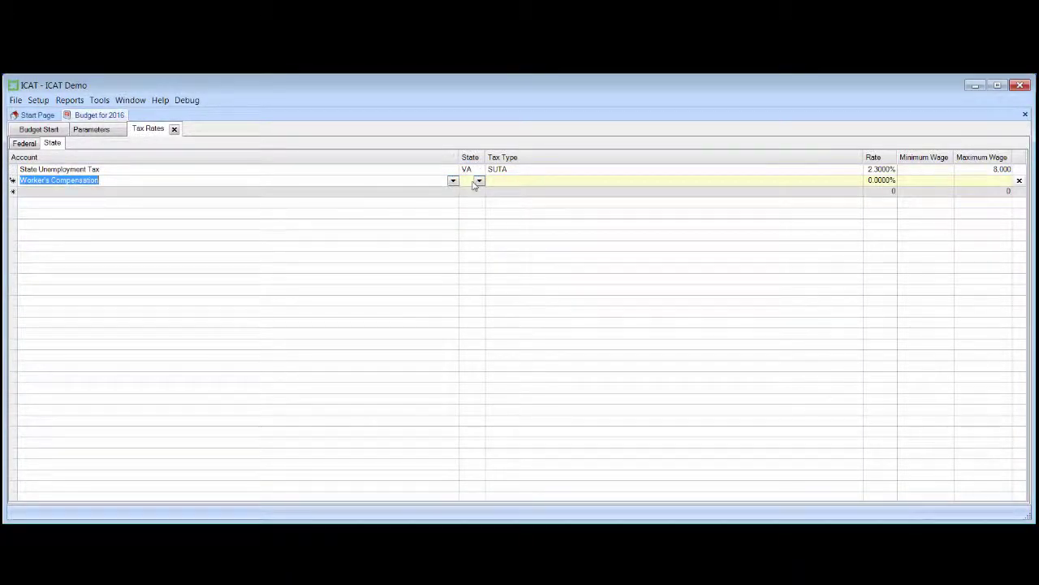
pyautogui.click(479, 180)
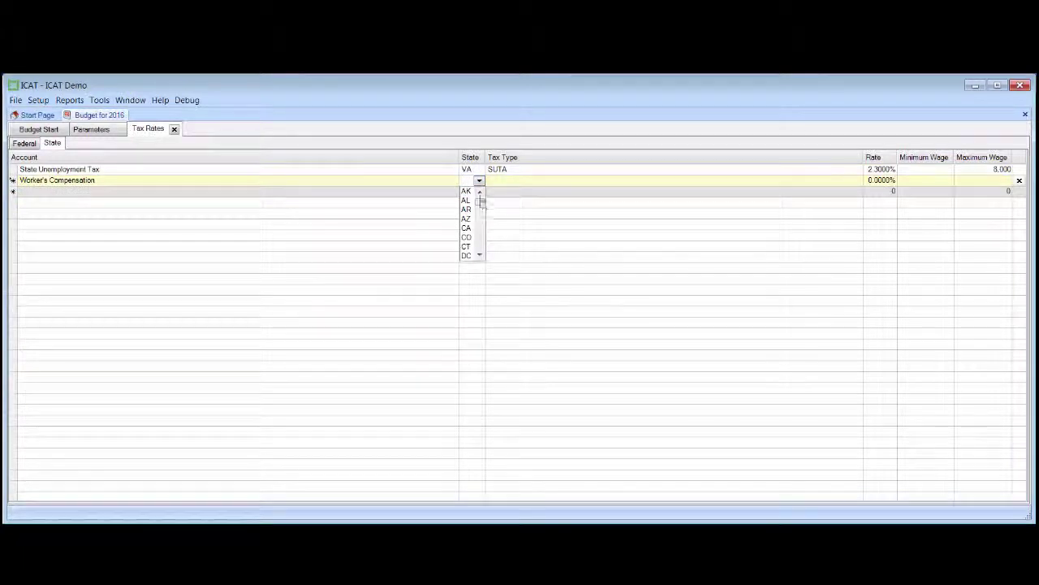
pyautogui.moveTo(481, 202); pyautogui.dragTo(480, 246)
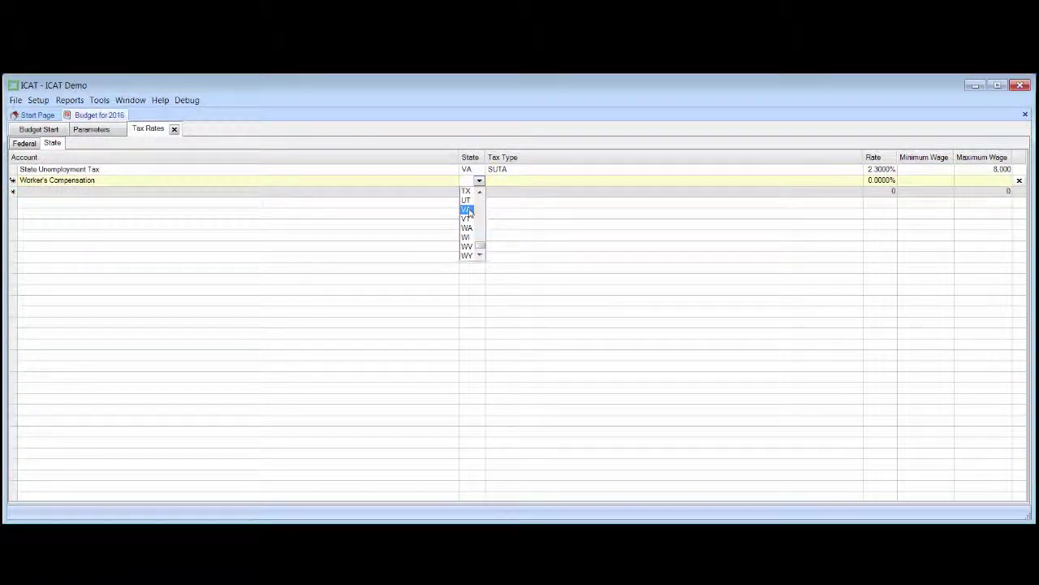
pyautogui.click(468, 210)
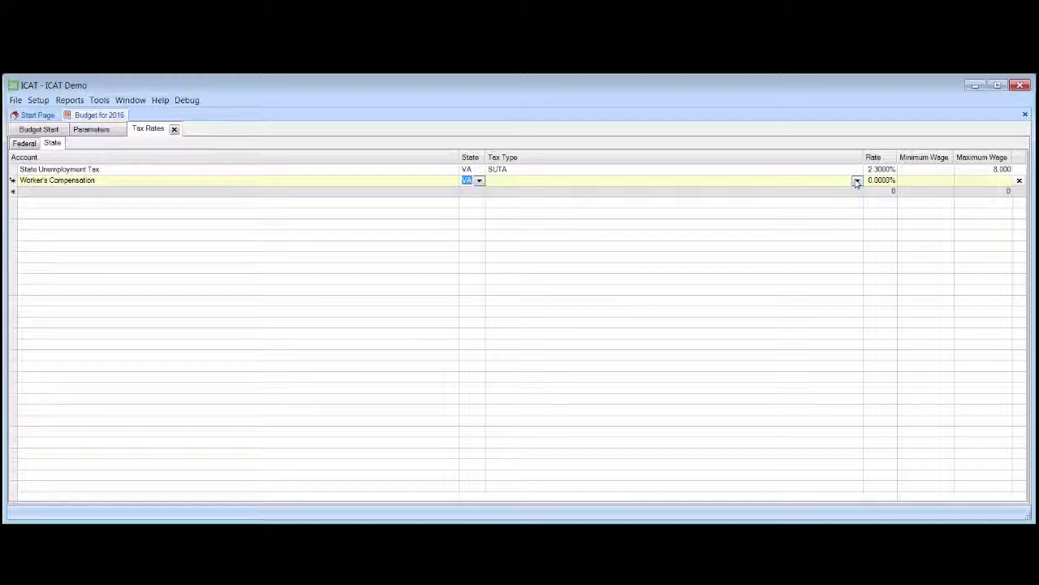
pyautogui.click(857, 180)
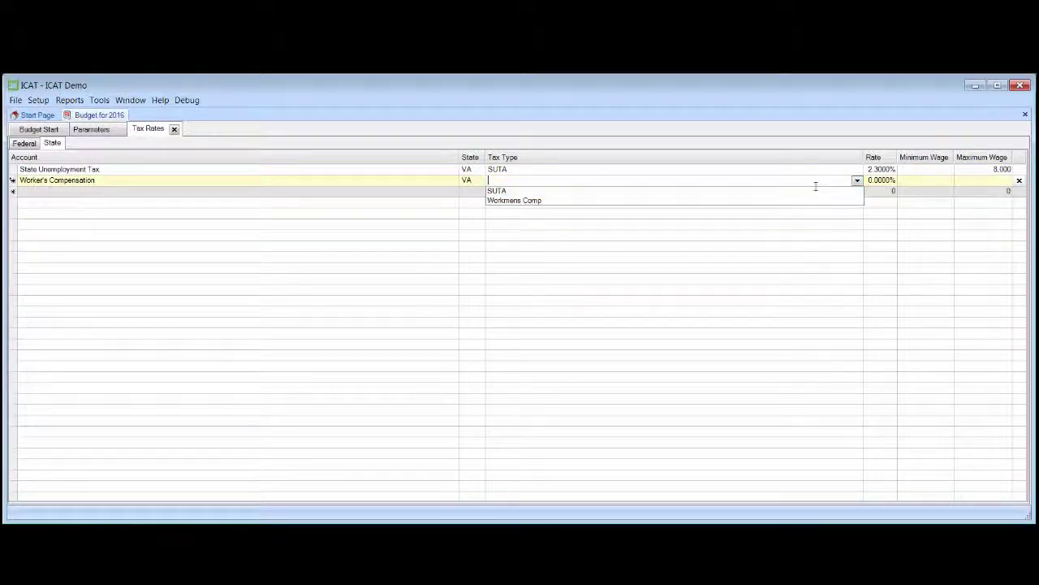
pyautogui.click(524, 201)
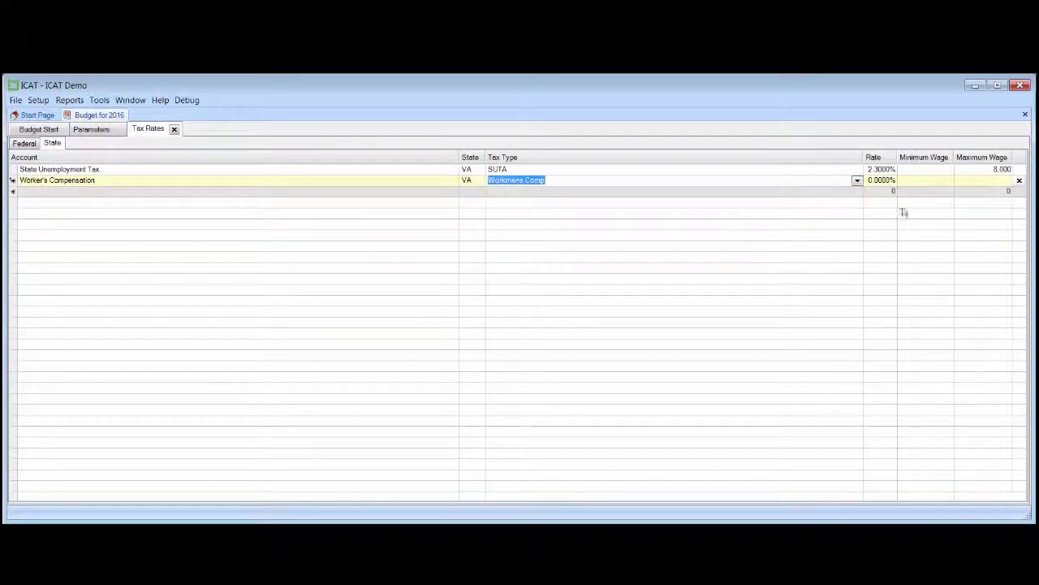
pyautogui.click(873, 180)
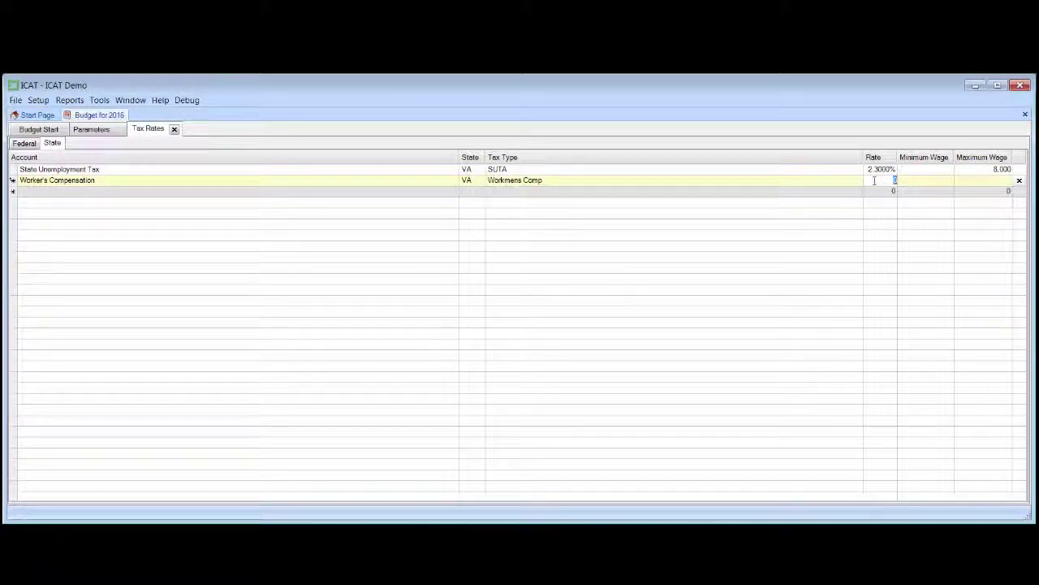
pyautogui.write('.5')
pyautogui.press('Tab')
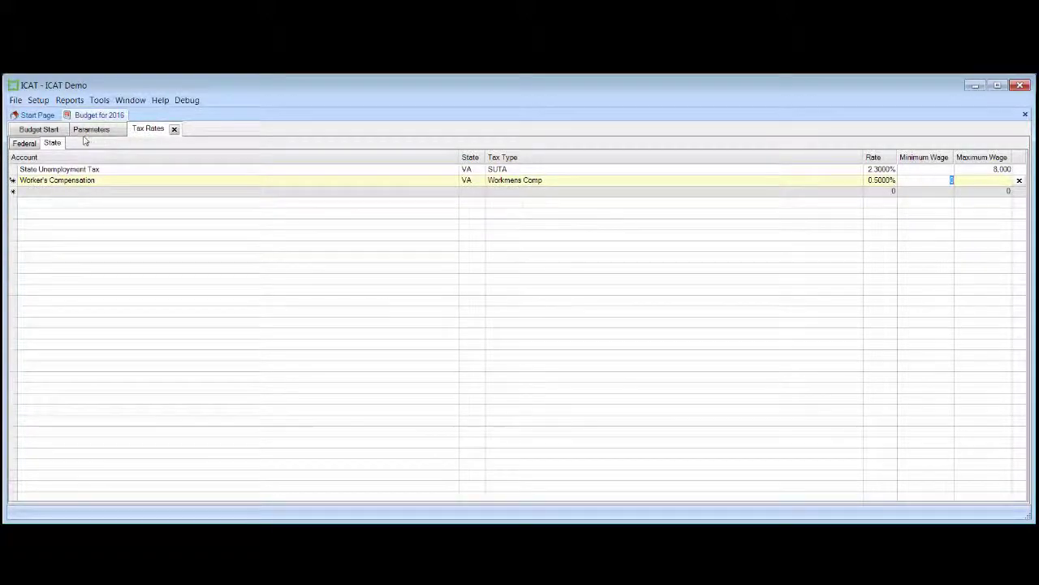
# - From Budget Start, open Personnel and select the employee's current pay rate value
pyautogui.click(37, 132)
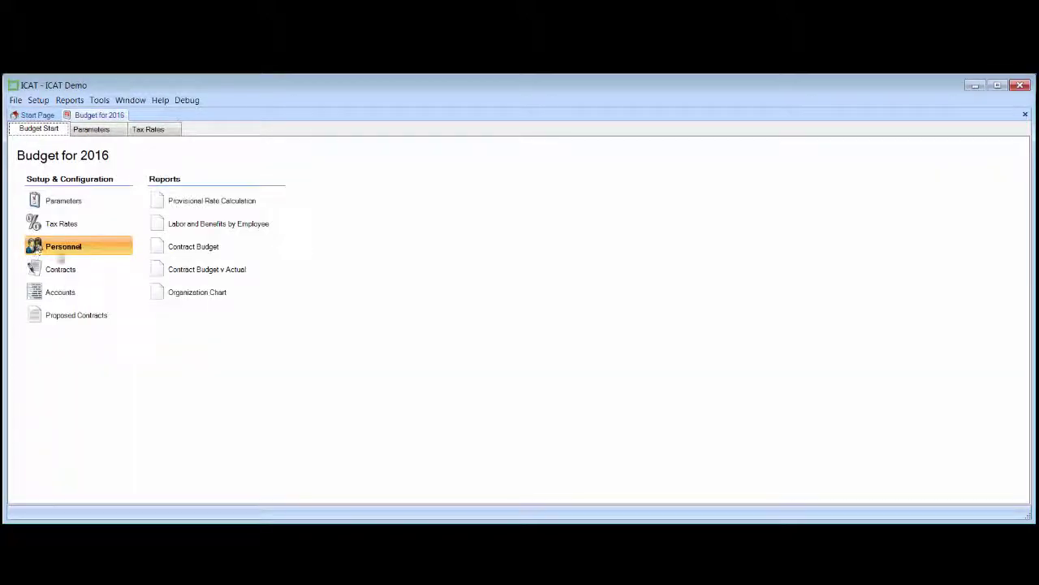
pyautogui.click(63, 245)
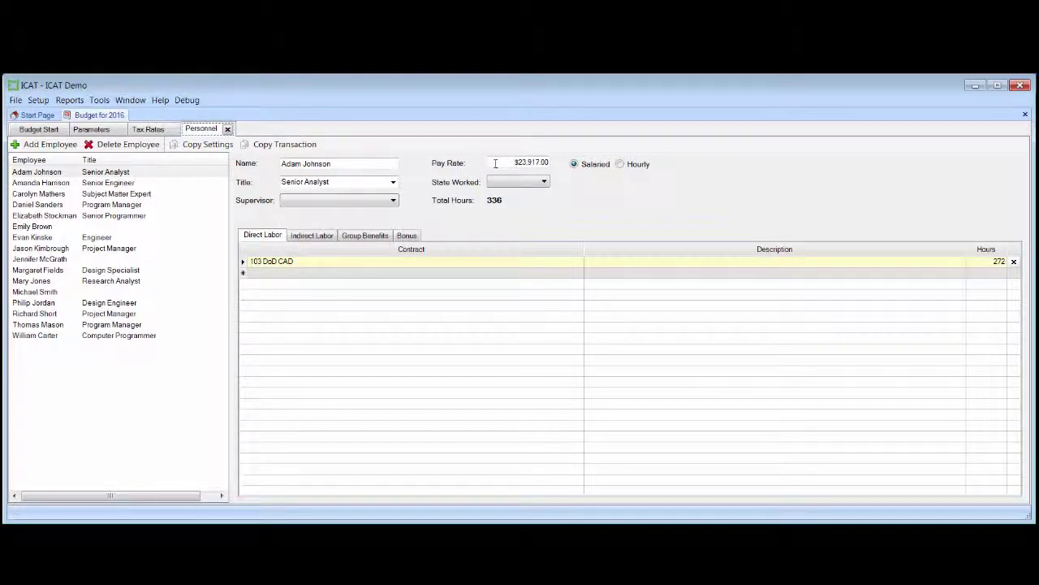
pyautogui.moveTo(494, 163); pyautogui.dragTo(534, 161)
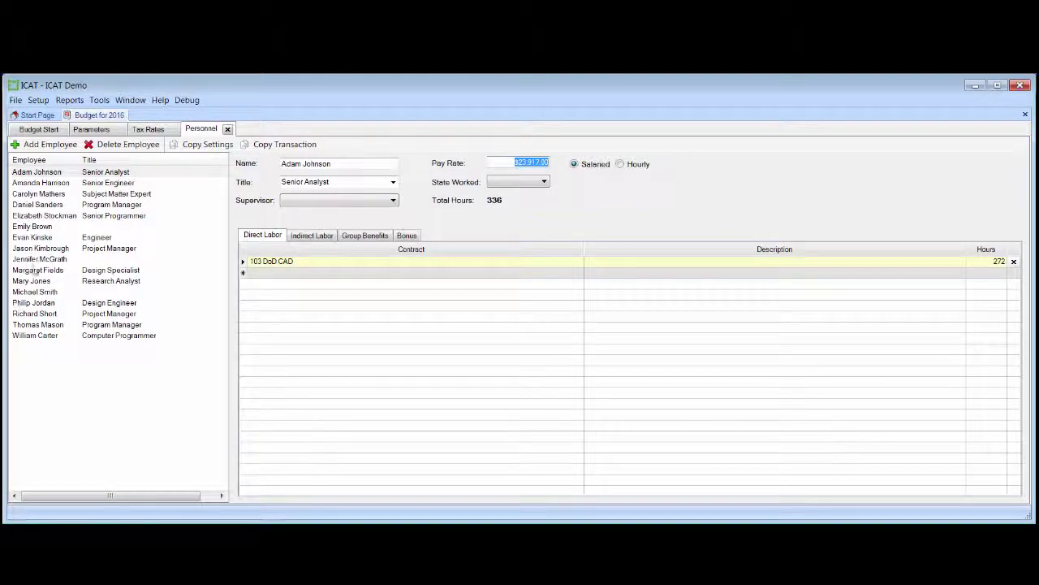
pyautogui.click(42, 131)
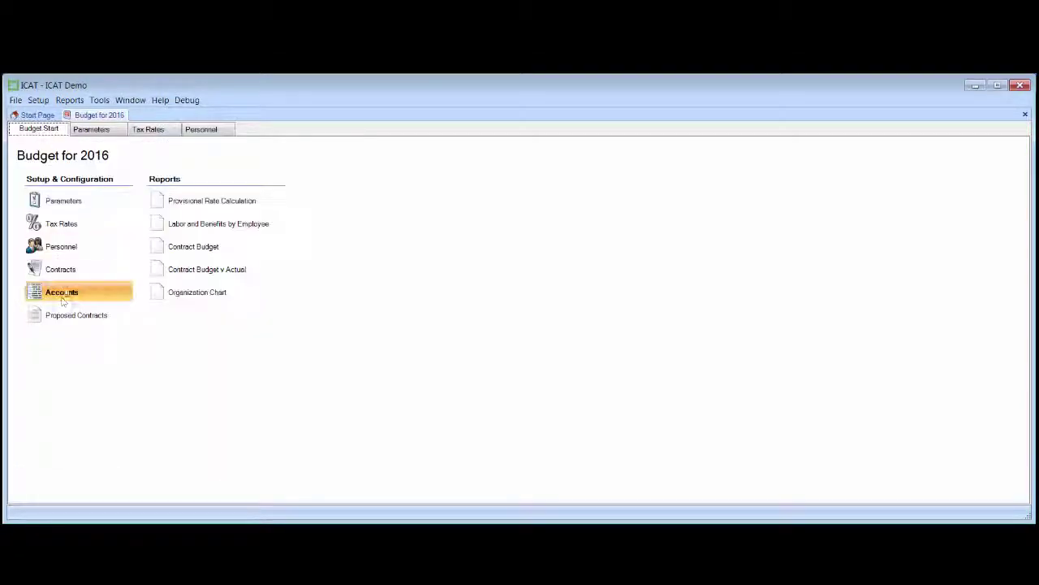